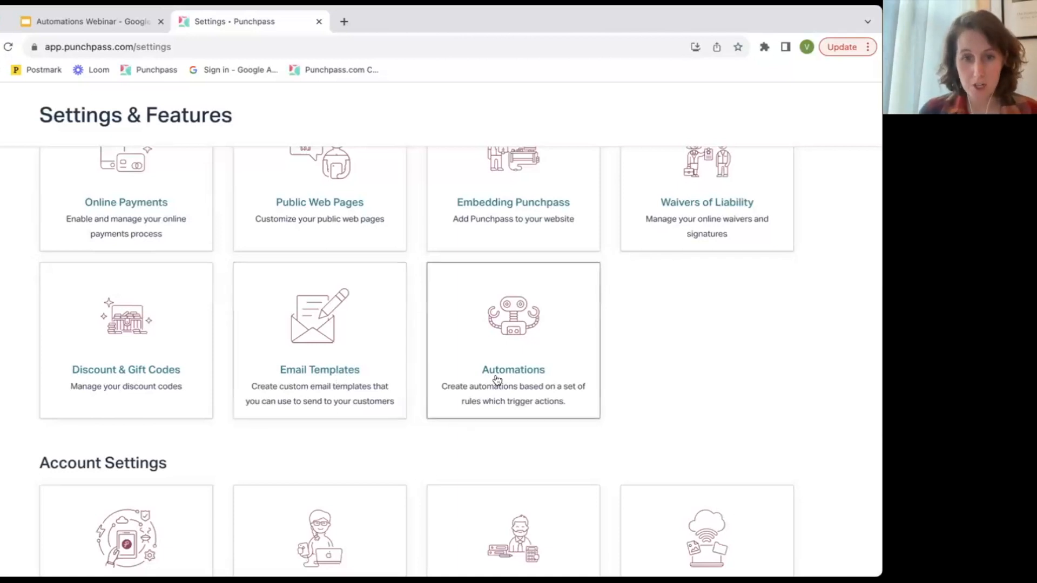
- Open the automations page and start a new automation from the Welcome Email template
click(519, 369)
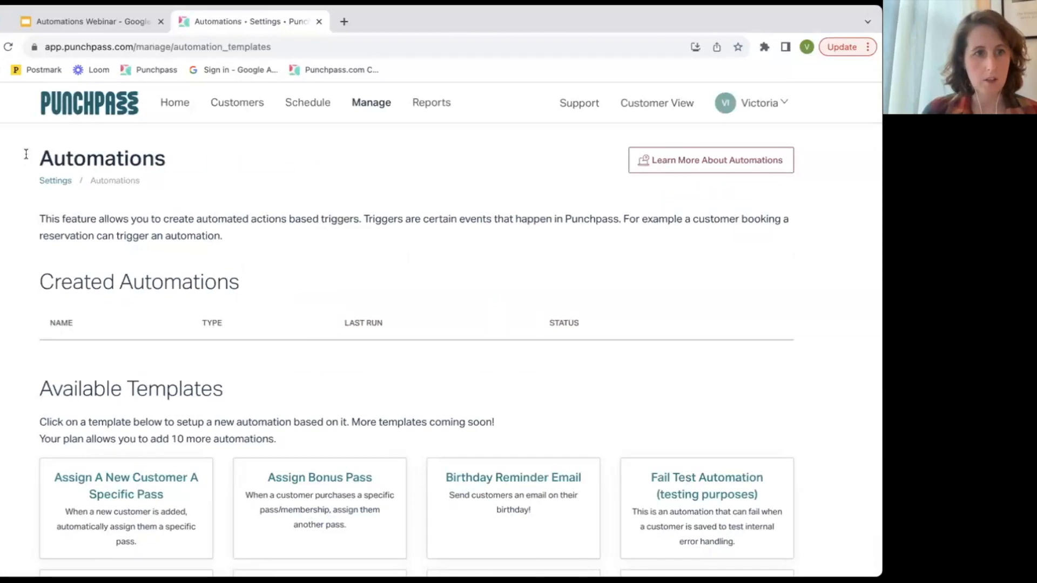
scroll(273, 204, down, 2)
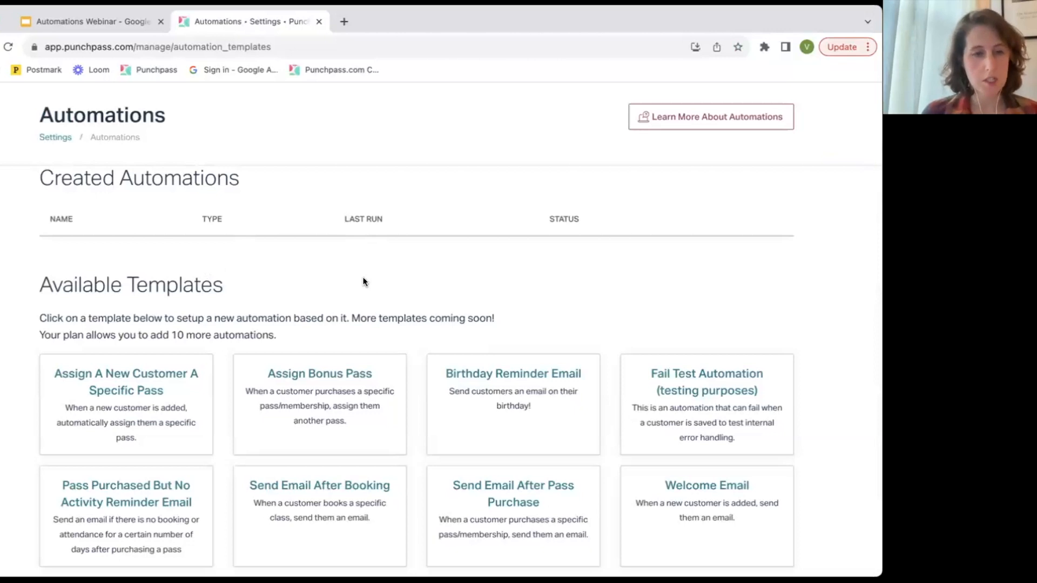
scroll(378, 281, down, 2)
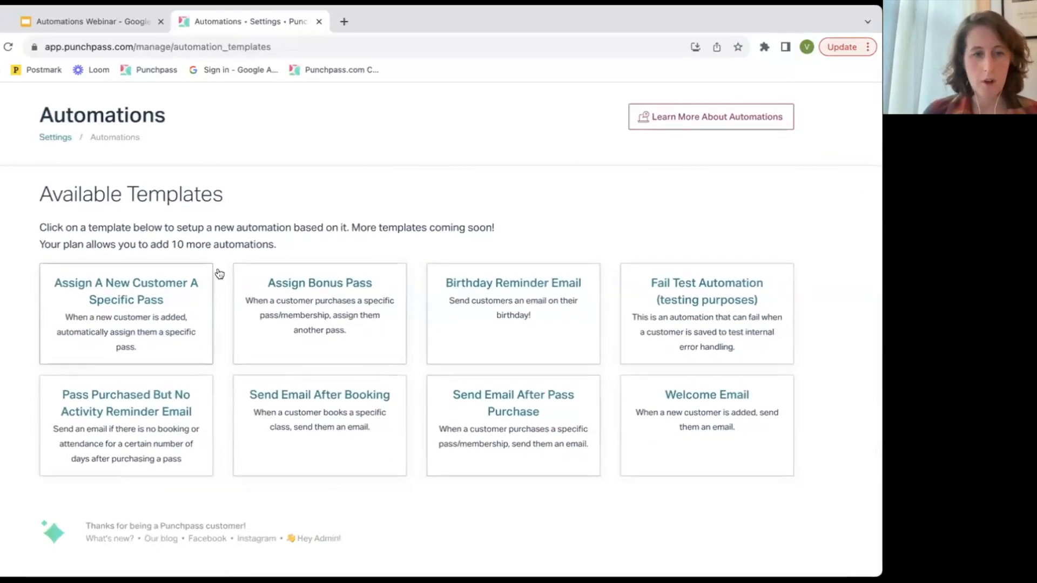
click(695, 401)
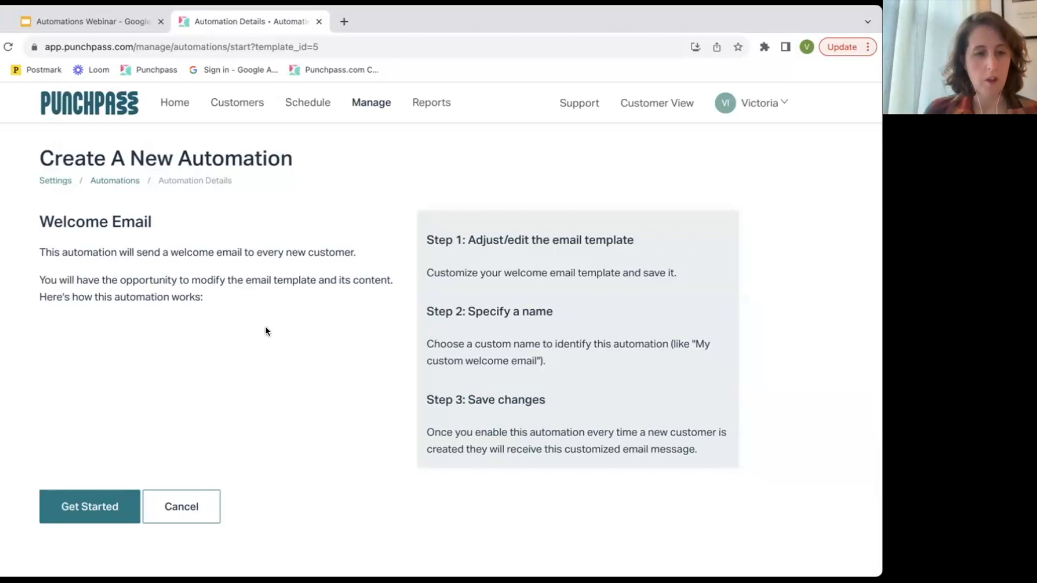
click(80, 505)
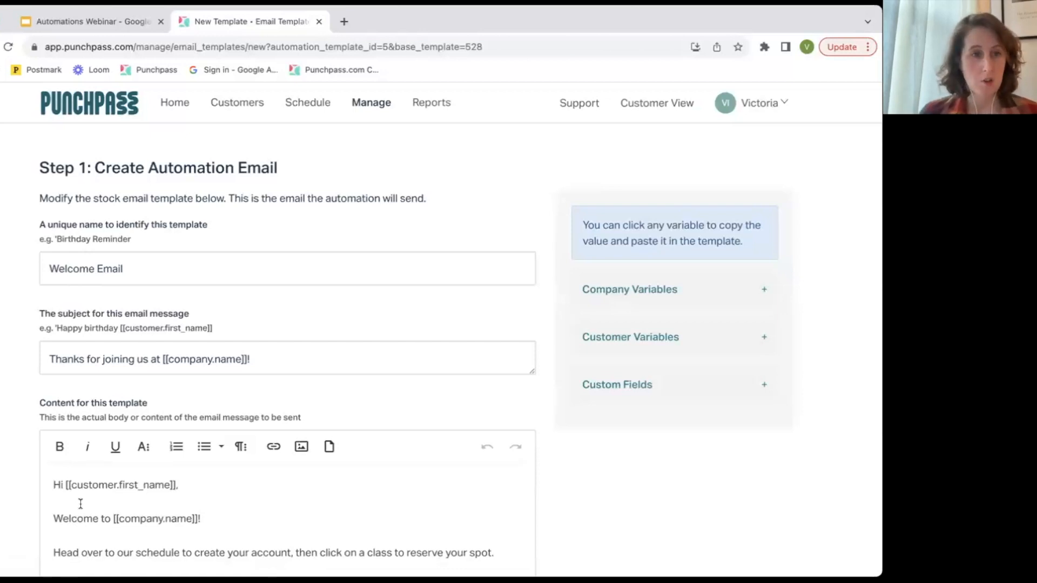
- Change the email template's name to "Welcome Email!"
scroll(105, 214, down, 1)
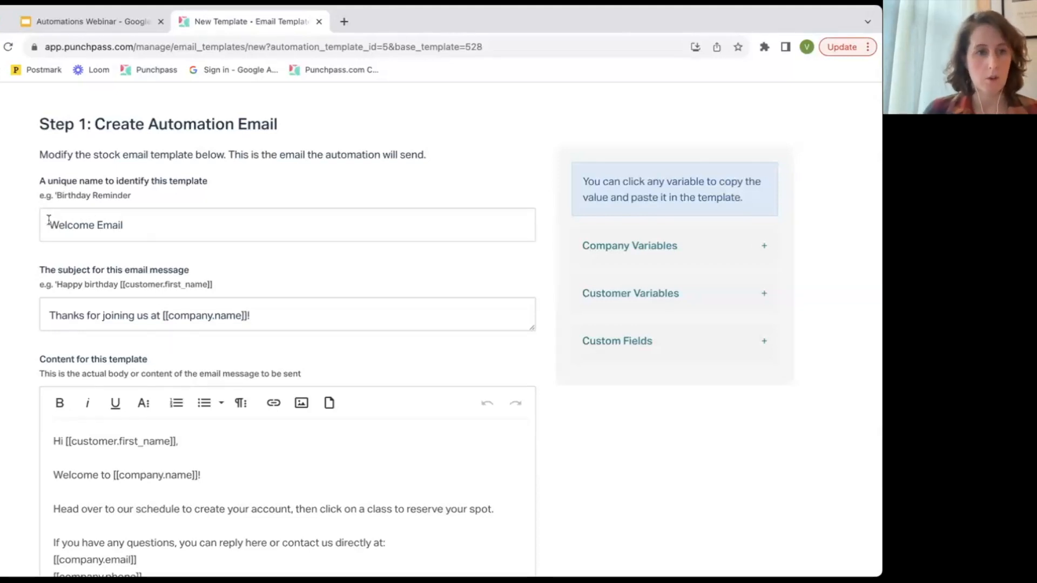
click(146, 224)
text(!)
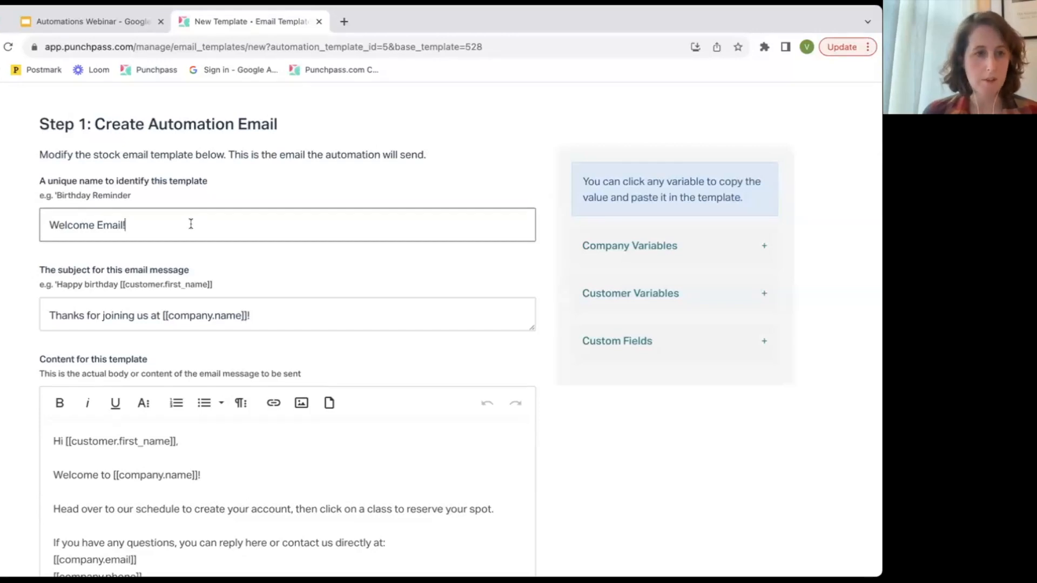
- Review the email's subject and body, including the company name variable in the welcome line
scroll(245, 287, down, 3)
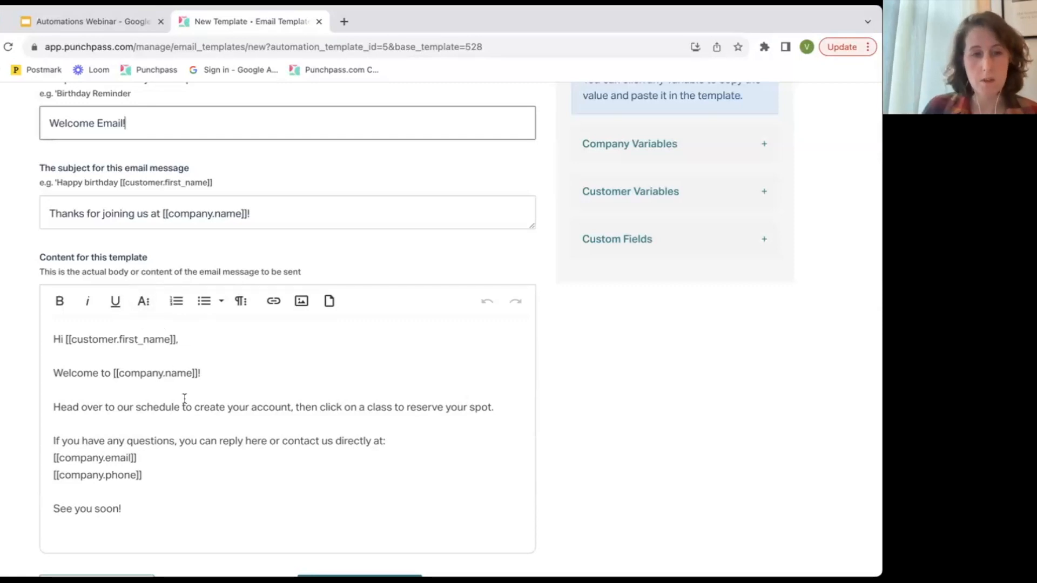
scroll(252, 365, down, 2)
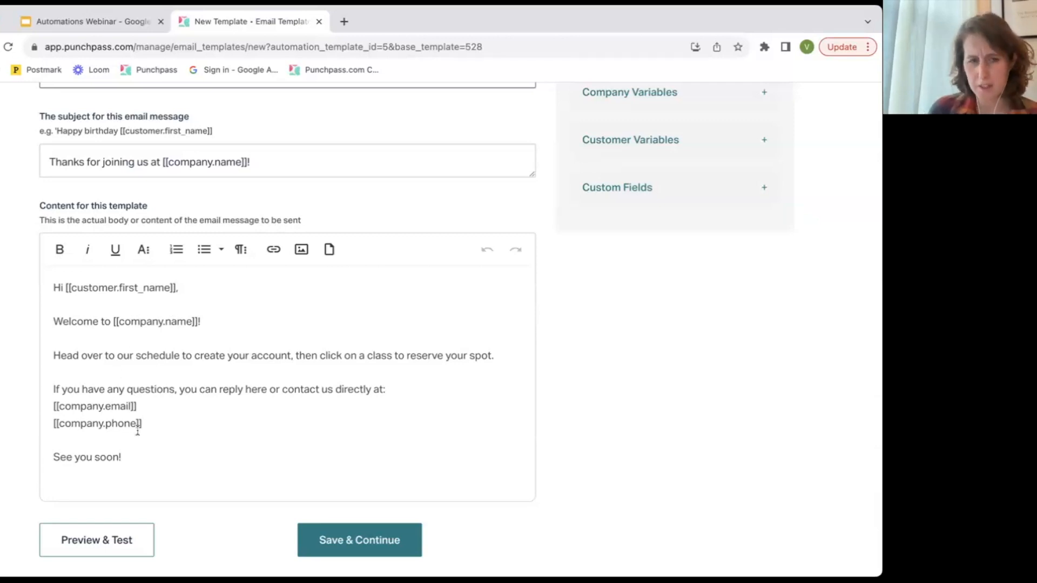
drag(215, 322, 113, 323)
click(242, 324)
scroll(241, 324, up, 3)
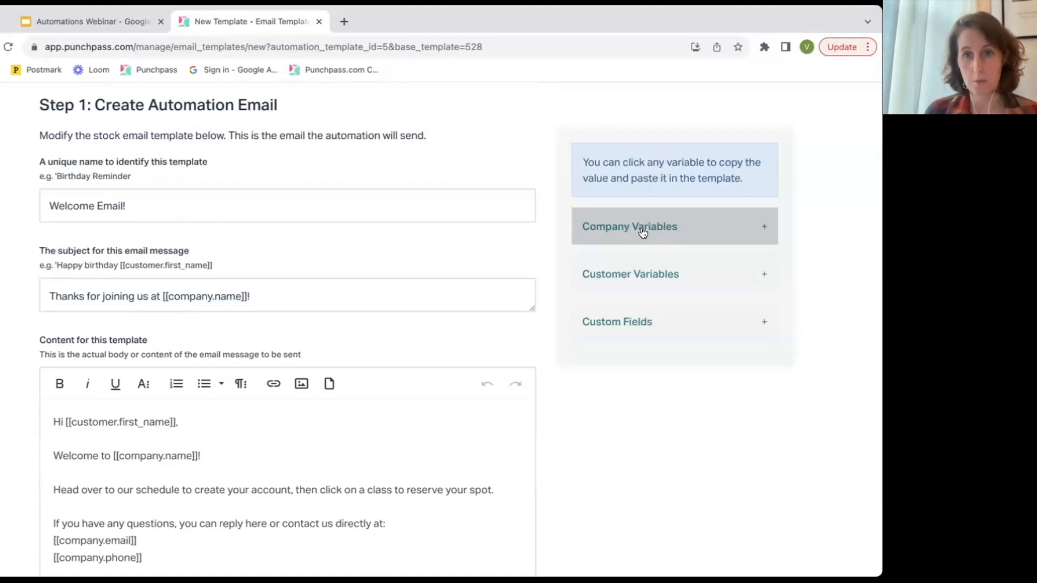
- Add the customer variable [[customer.last_name]] after the first name variable in the email's greeting, before the comma
click(654, 276)
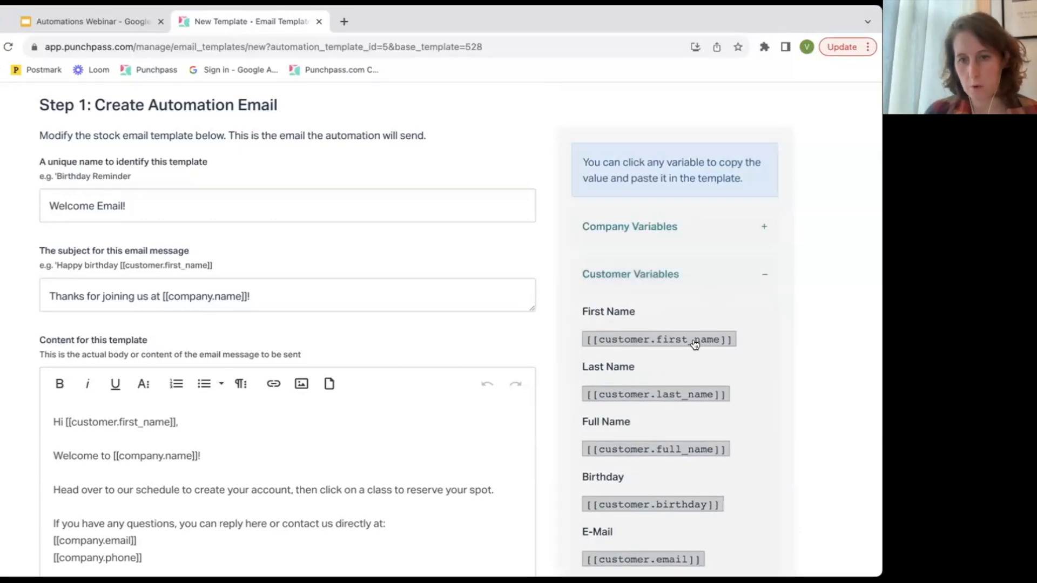
scroll(695, 345, down, 1)
scroll(695, 345, down, 5)
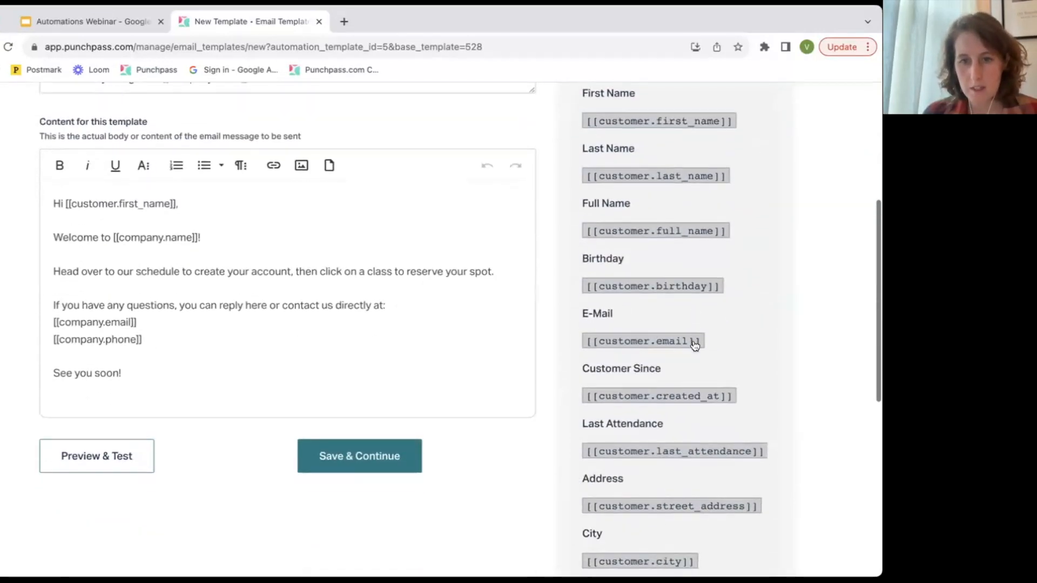
scroll(695, 345, down, 5)
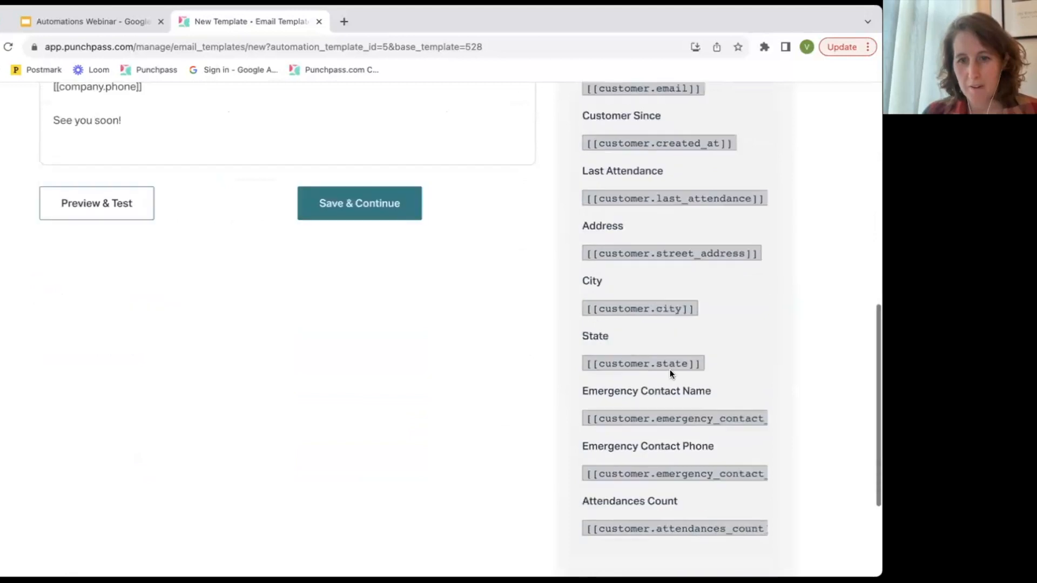
scroll(671, 327, up, 8)
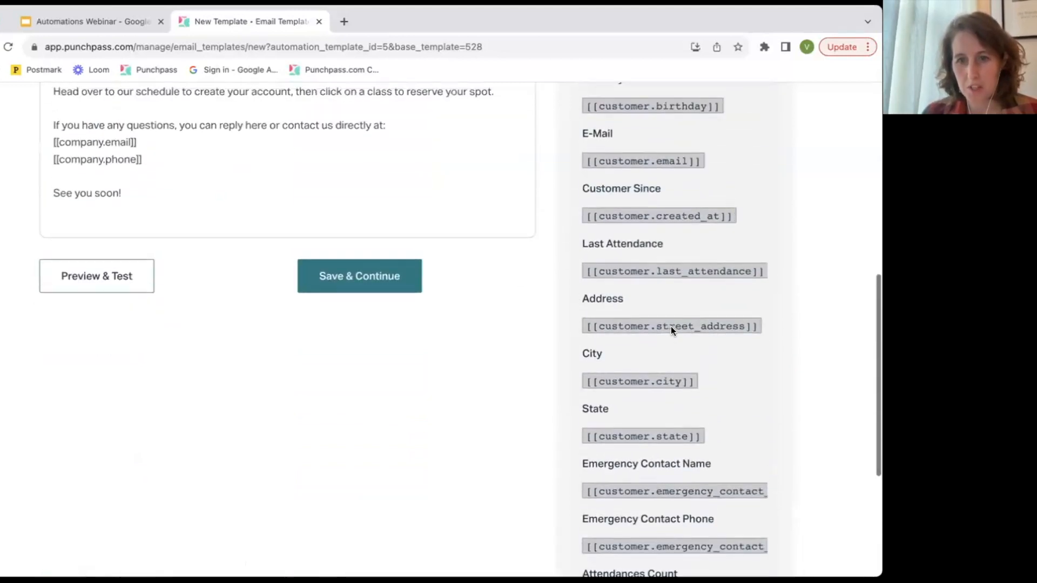
scroll(673, 331, up, 1)
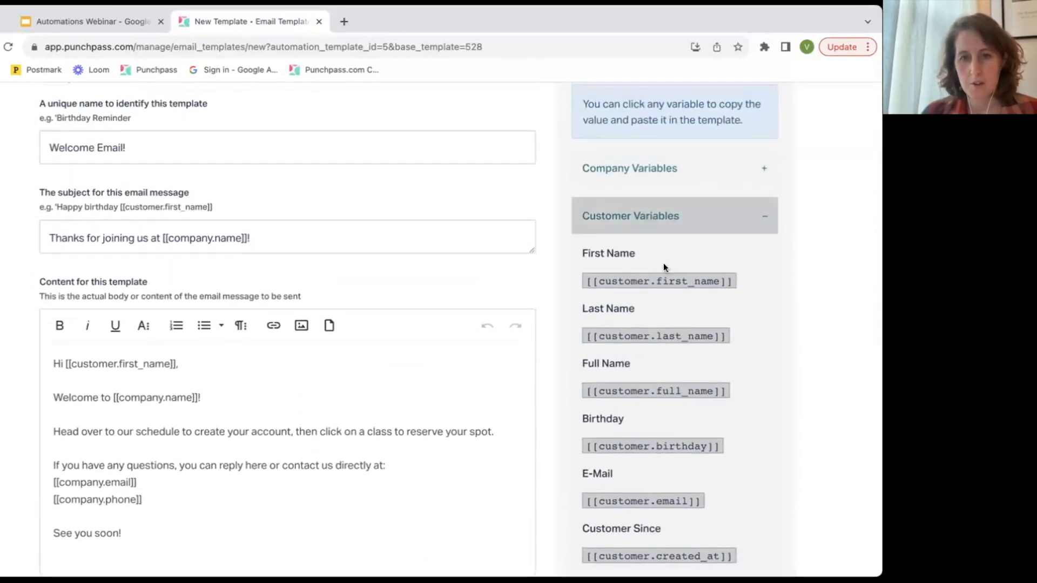
click(645, 336)
click(179, 363)
key(BackSpace)
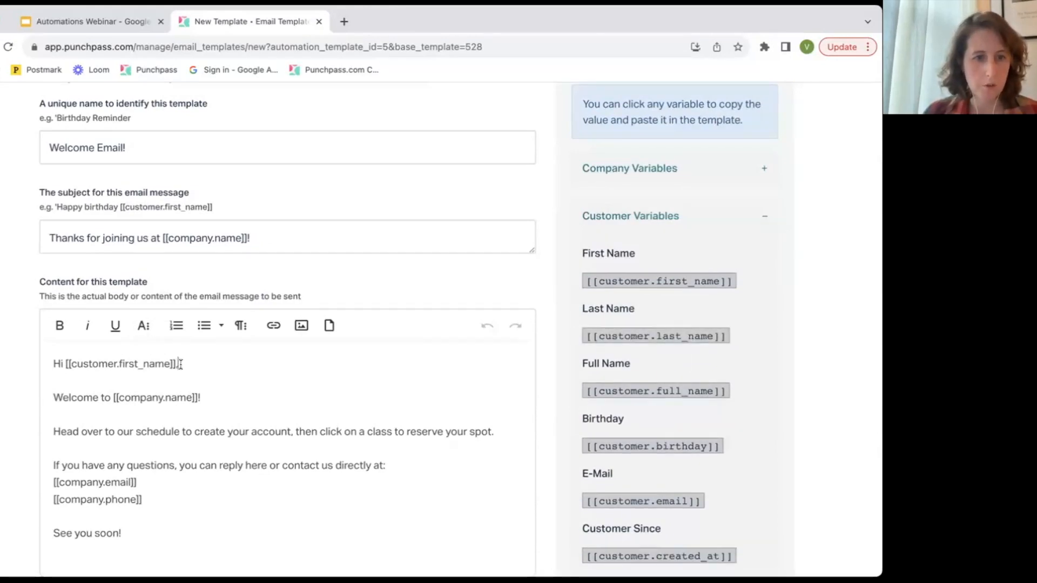
key(ctrl+v)
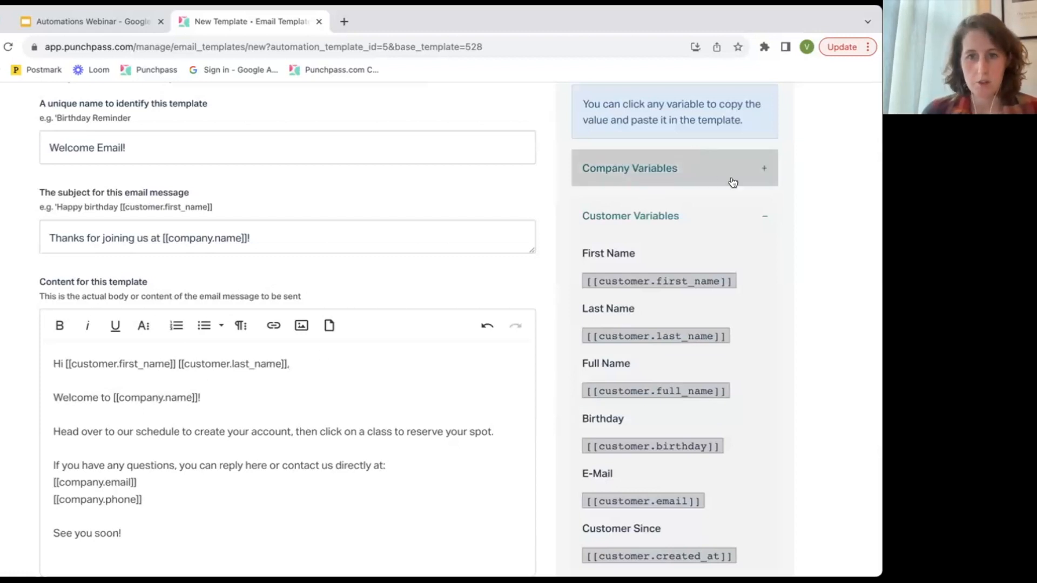
- Insert the company variable [[company.public_schedule_link]] after "Head over to our schedule" in the email body, set off by commas
click(754, 213)
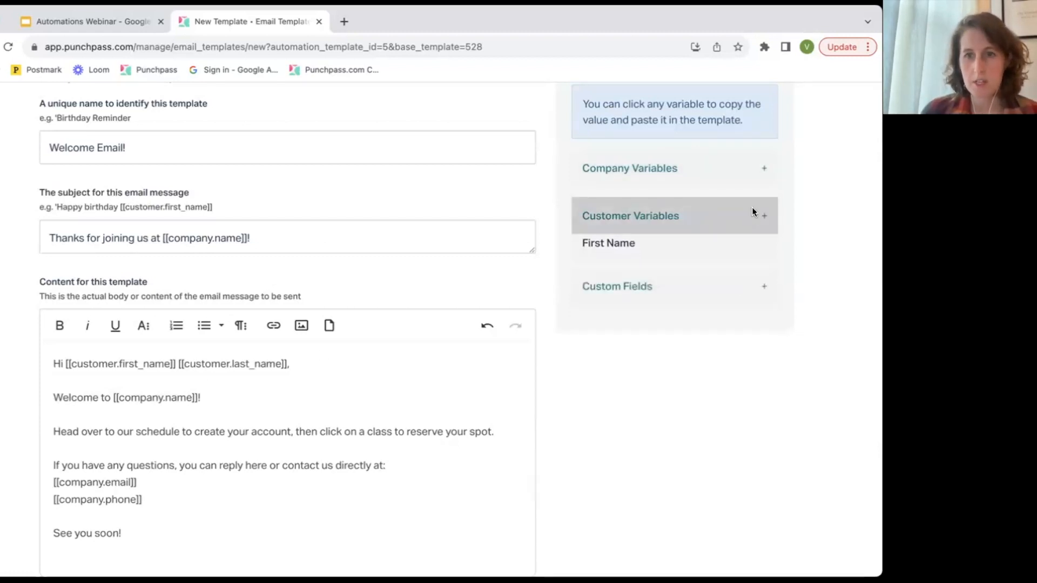
click(668, 163)
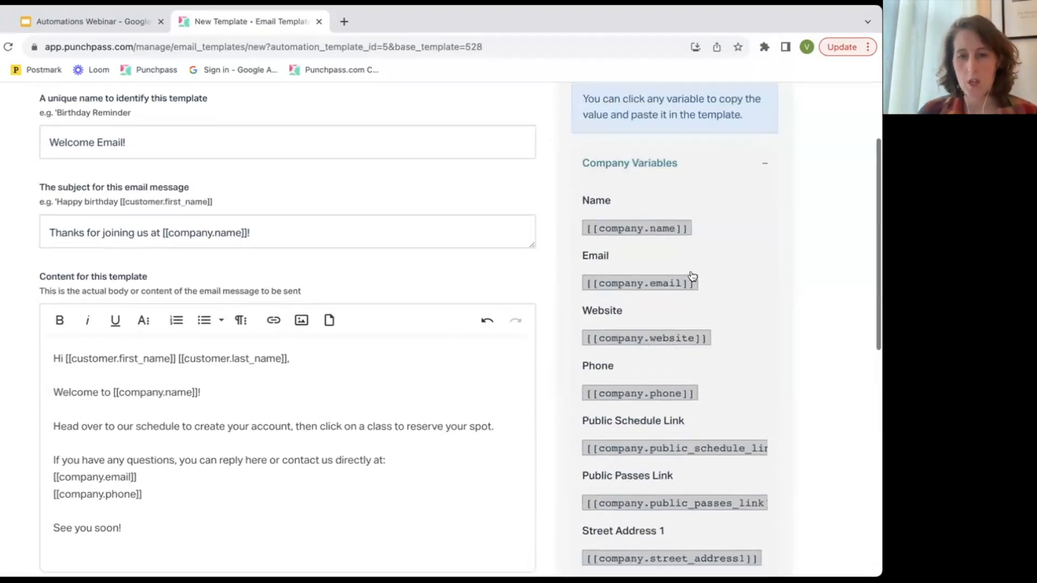
scroll(670, 280, down, 1)
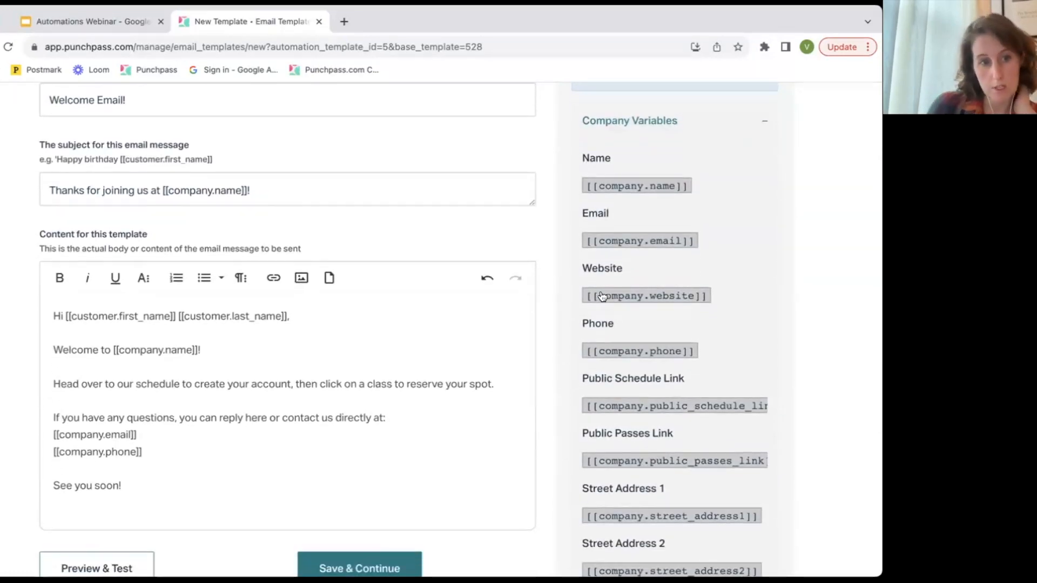
scroll(653, 302, down, 1)
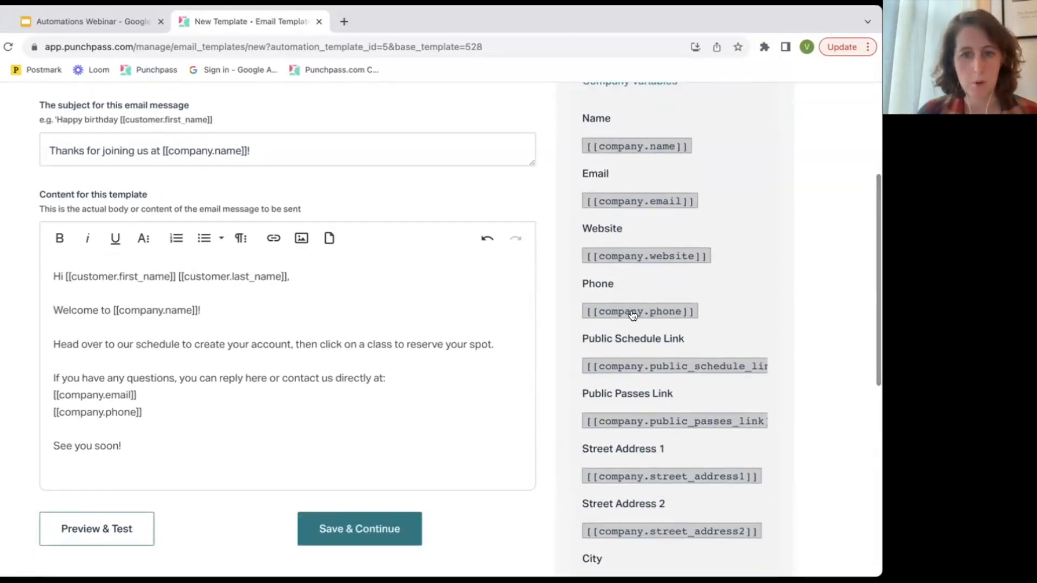
scroll(632, 311, down, 1)
scroll(655, 295, down, 2)
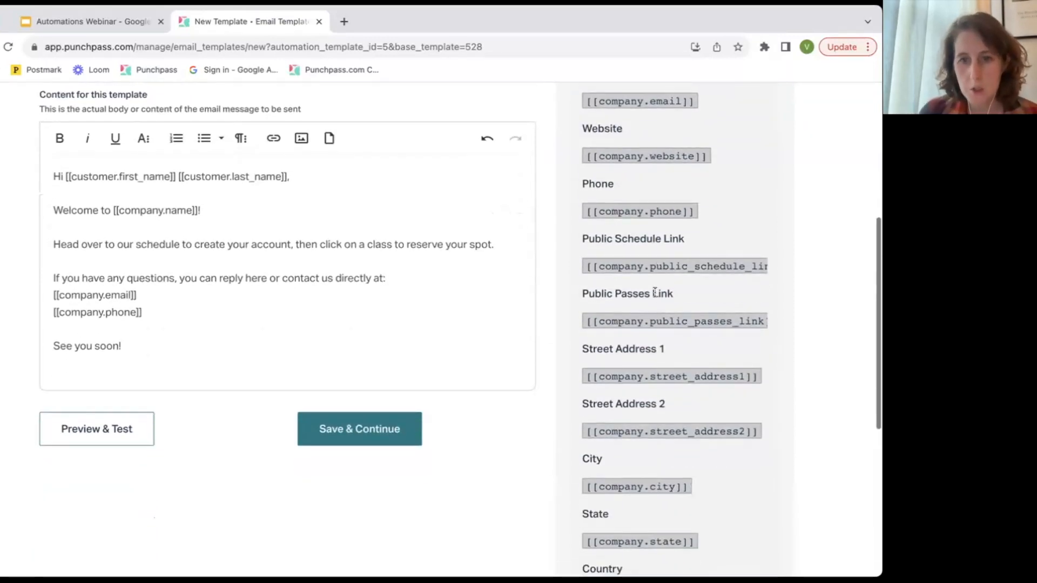
click(618, 267)
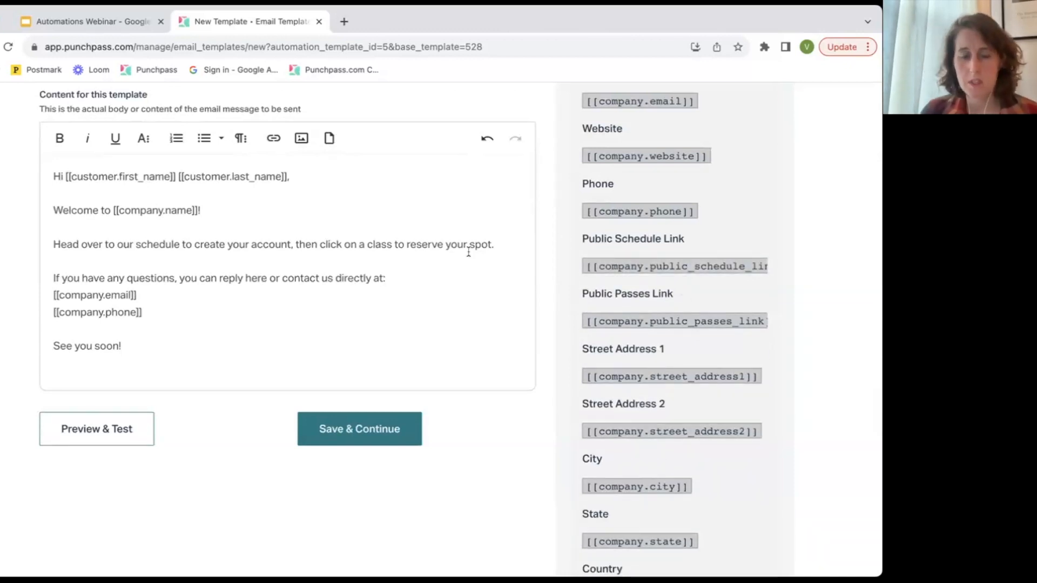
click(177, 244)
text(,)
key(super+v)
text(,)
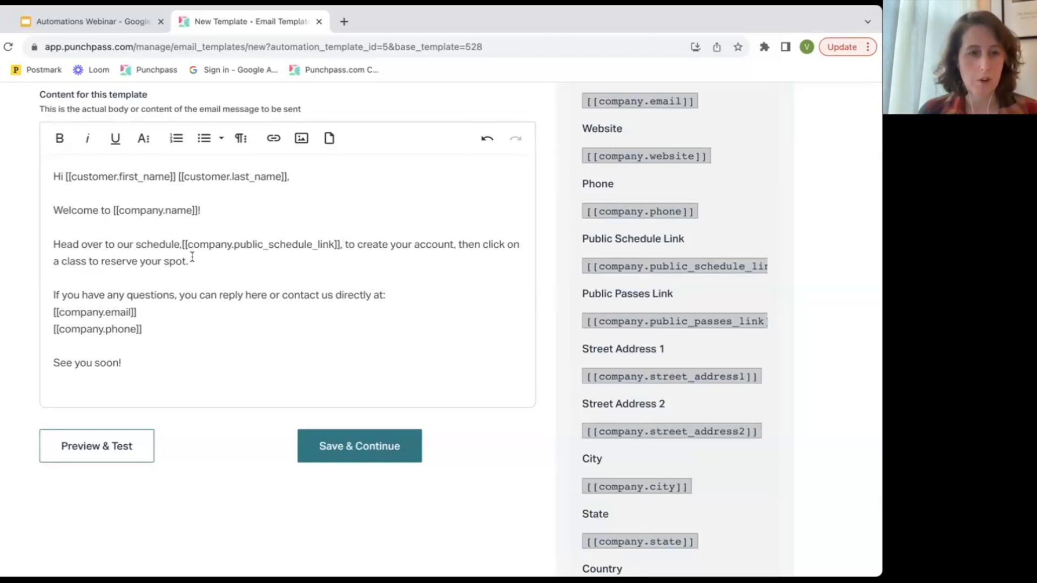
- Collapse the company variables and preview the email with the data of two other listed customers, closing the preview without sending a test
scroll(192, 258, up, 1)
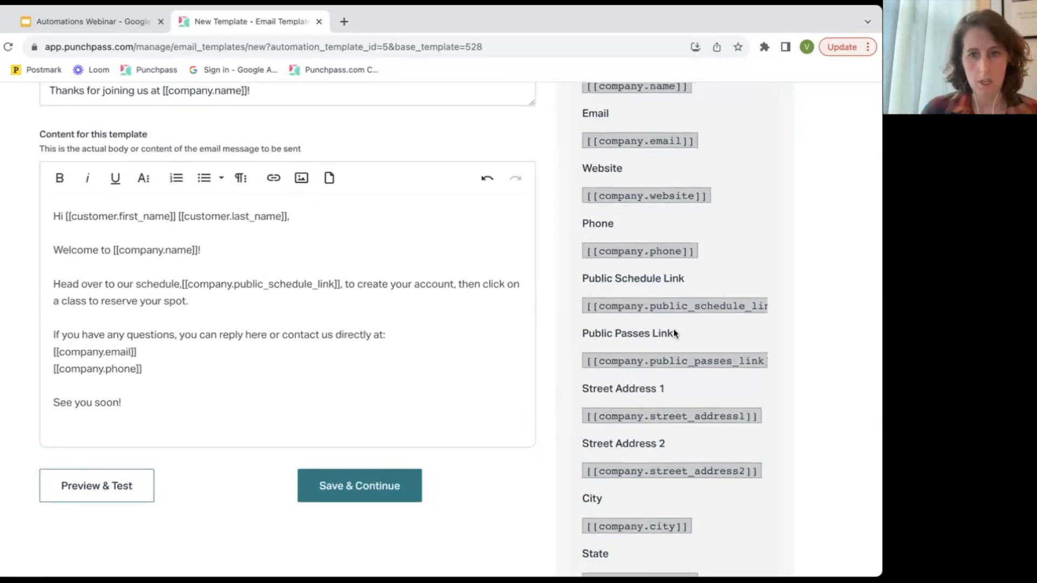
scroll(672, 329, up, 5)
click(764, 292)
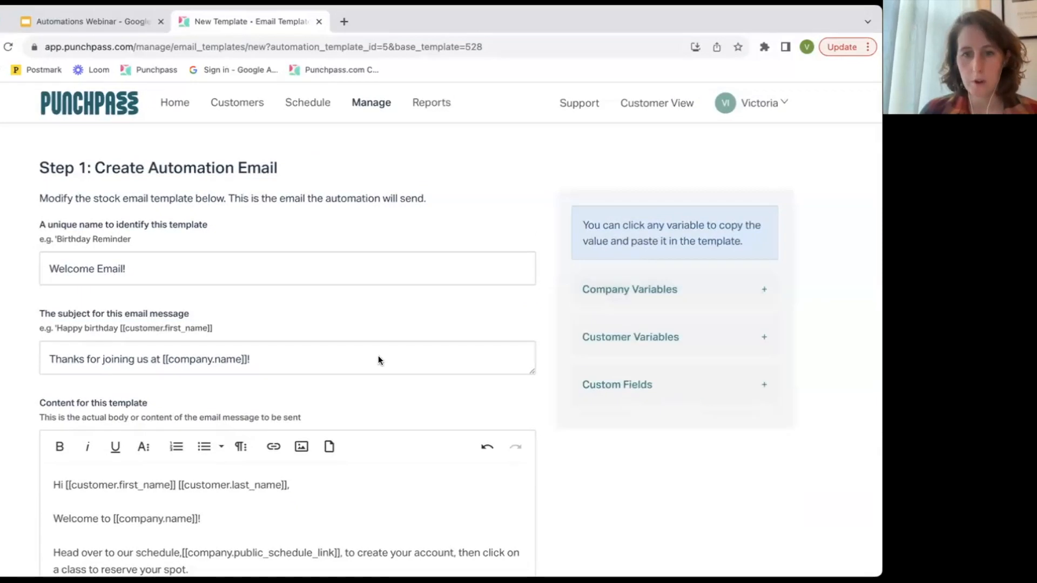
scroll(378, 356, down, 5)
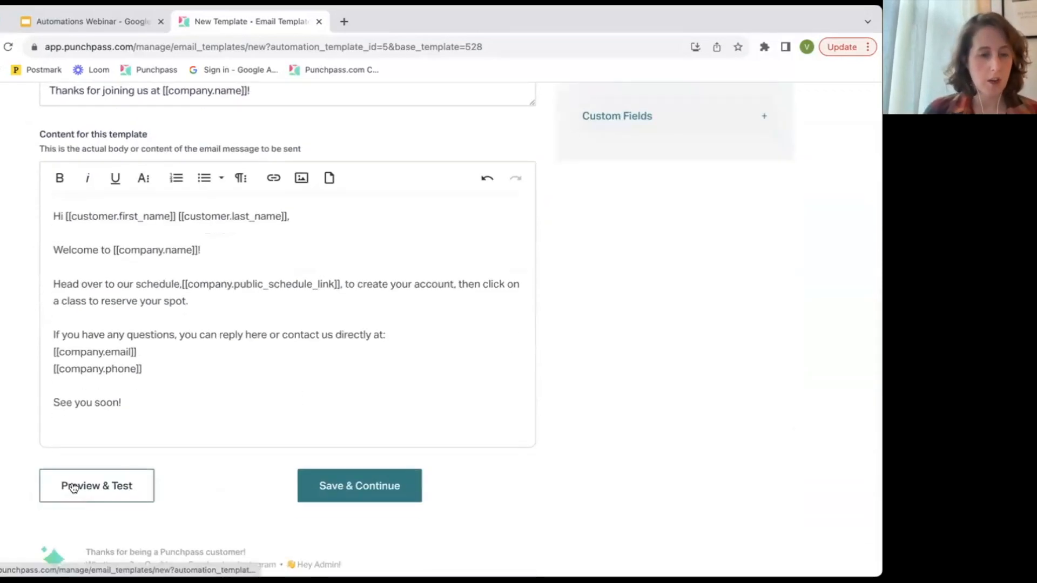
click(70, 483)
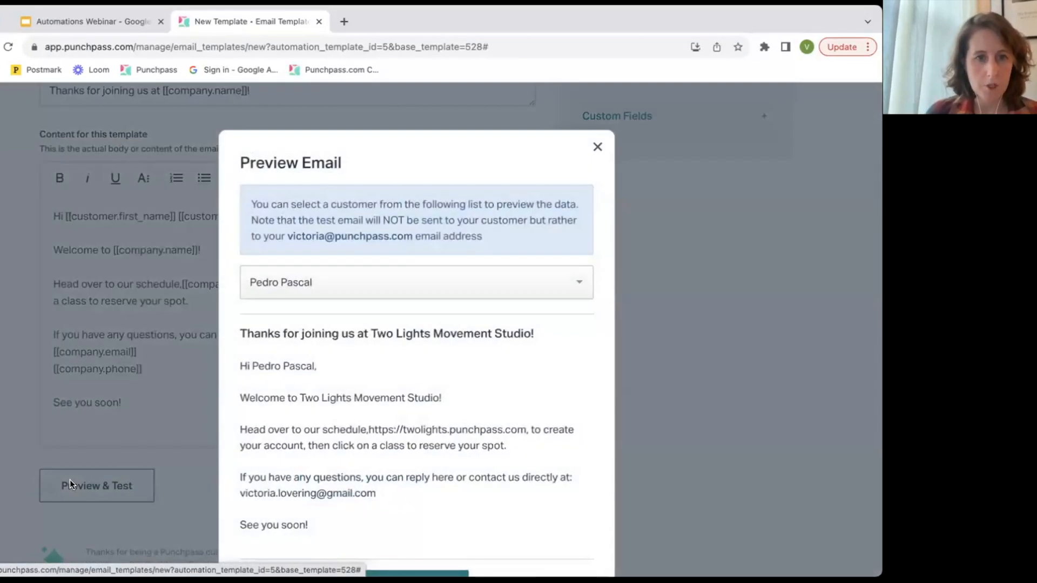
click(388, 218)
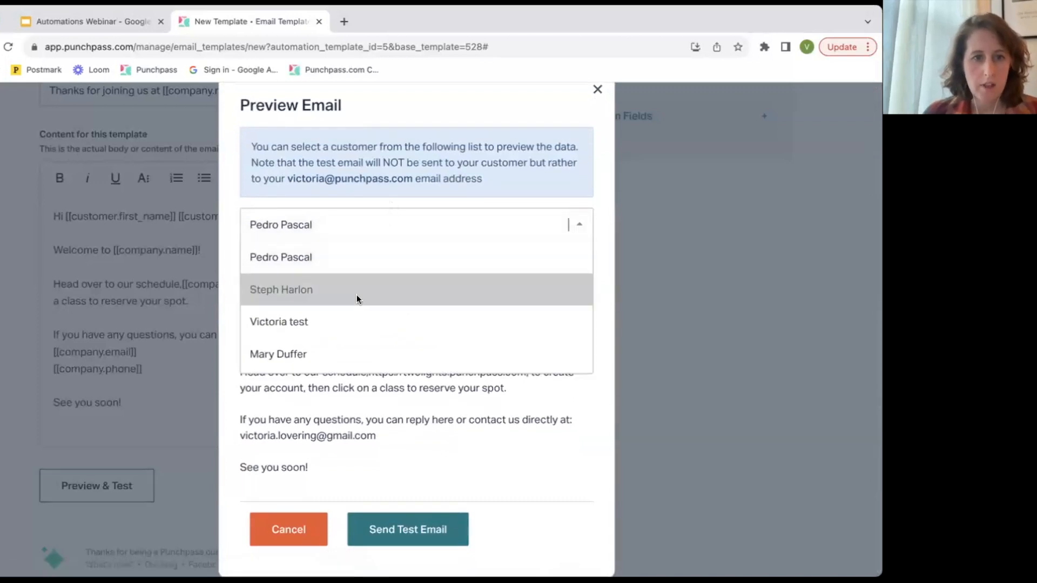
click(358, 295)
click(312, 282)
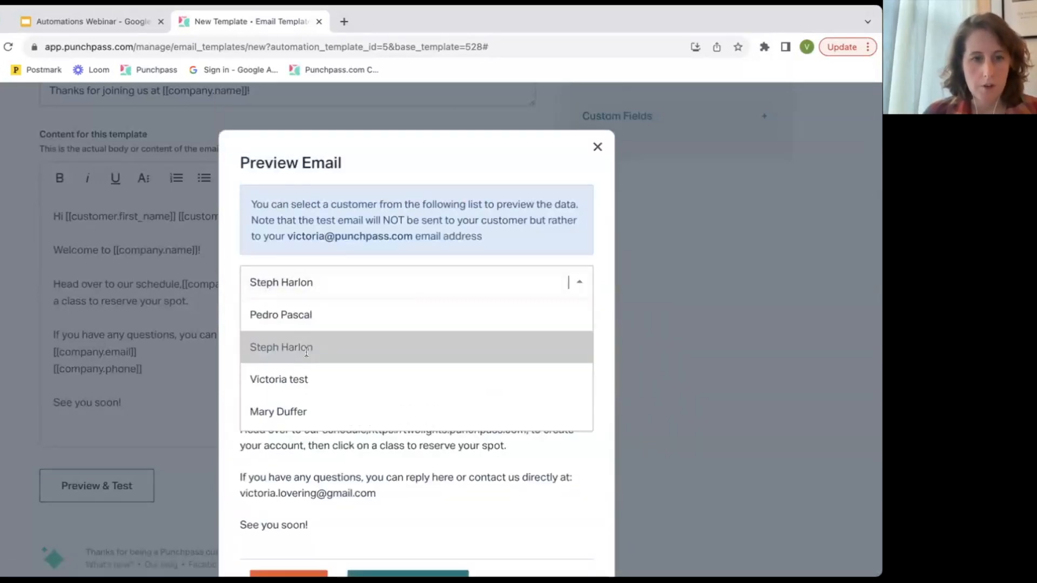
click(314, 403)
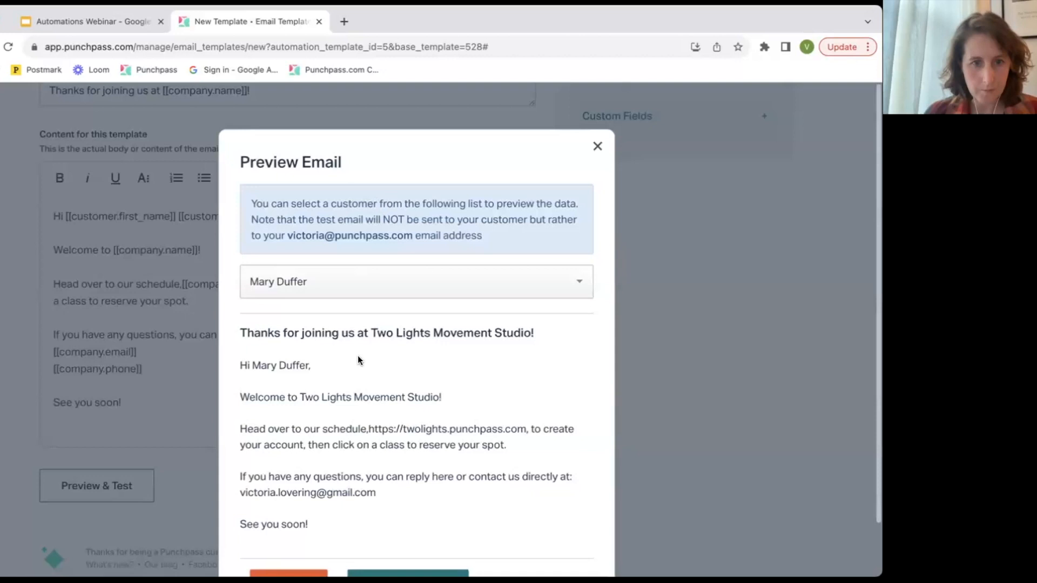
scroll(354, 352, down, 1)
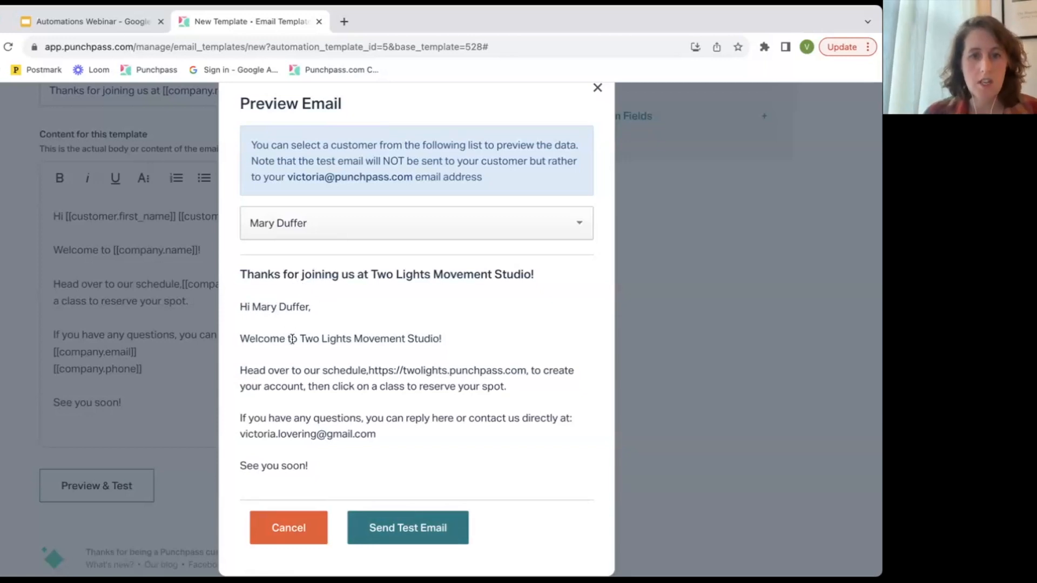
click(598, 88)
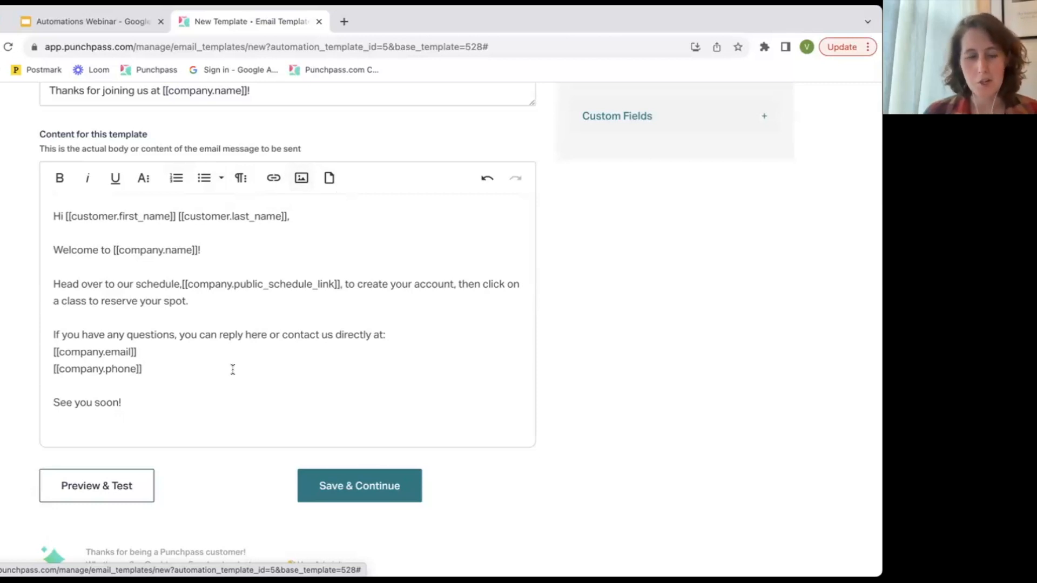
- Save the email template, name the automation "new customer email", set it to Enabled and save it
click(357, 482)
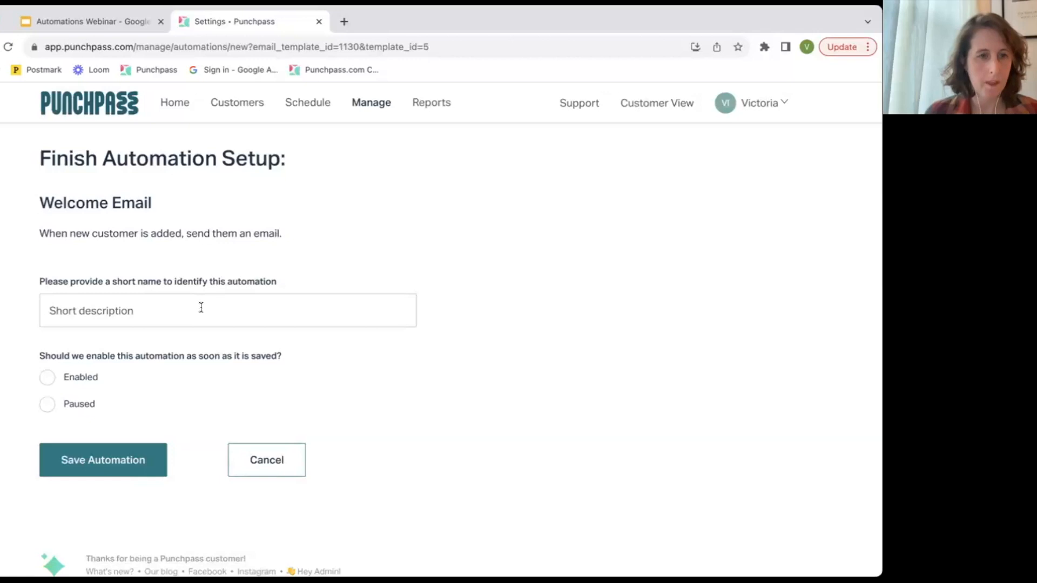
click(162, 320)
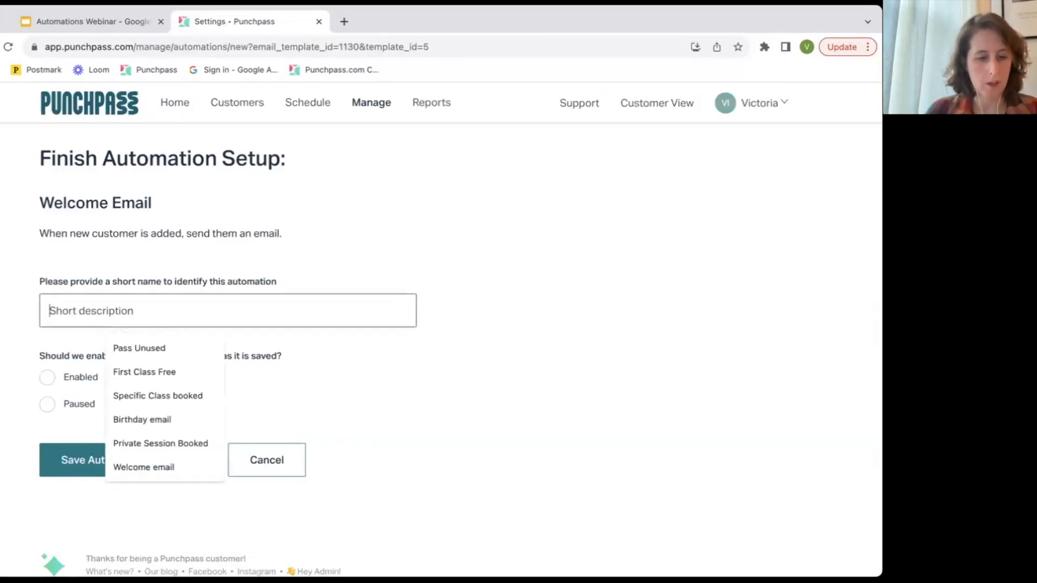
text(new customer email)
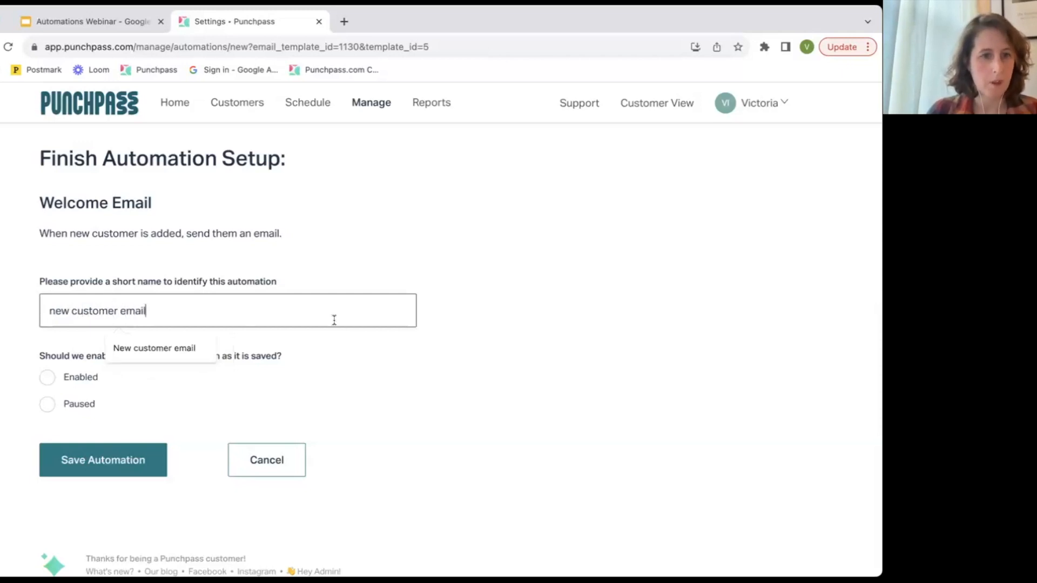
click(363, 338)
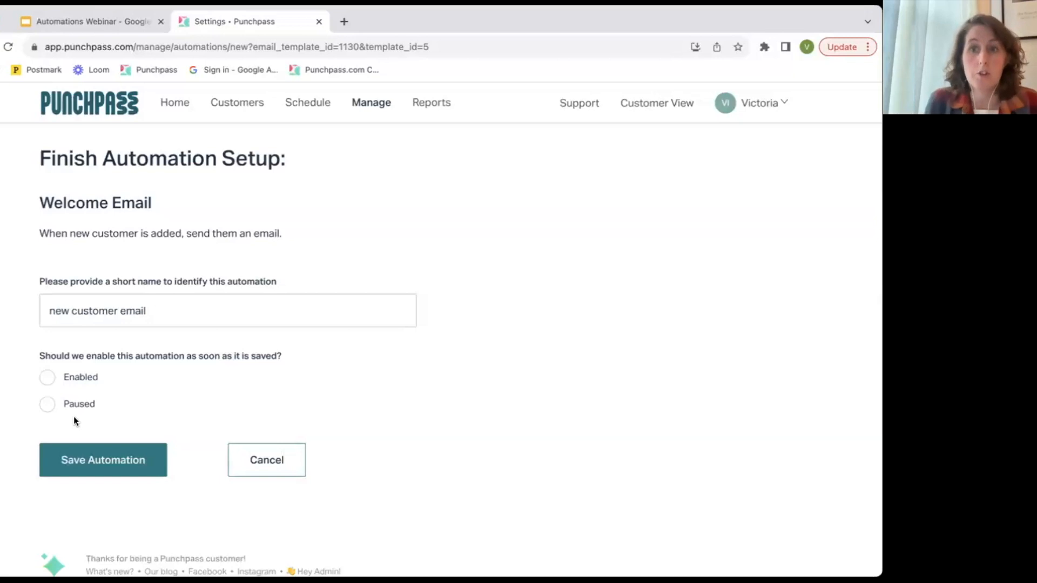
click(66, 378)
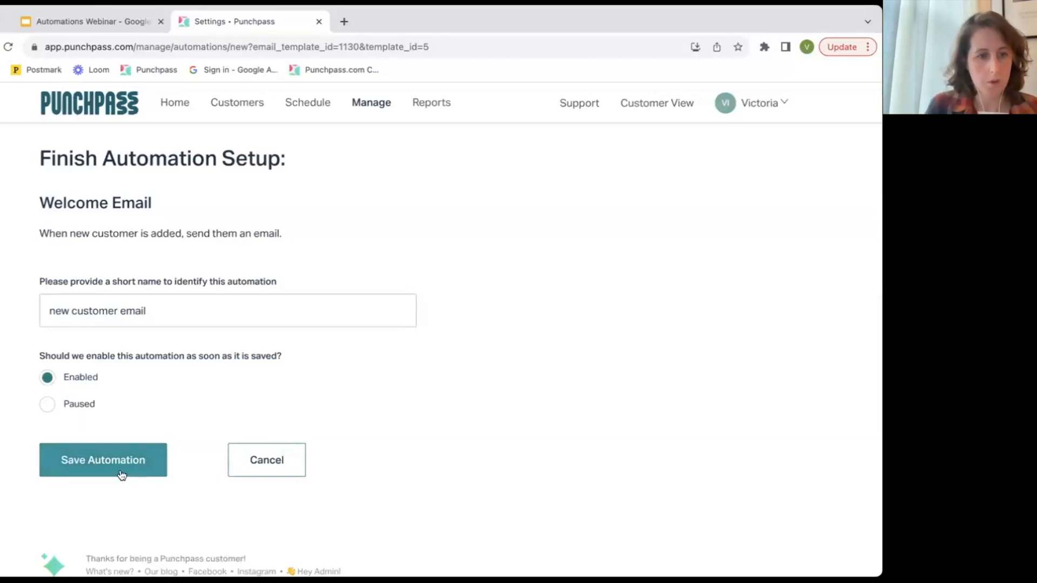
click(100, 462)
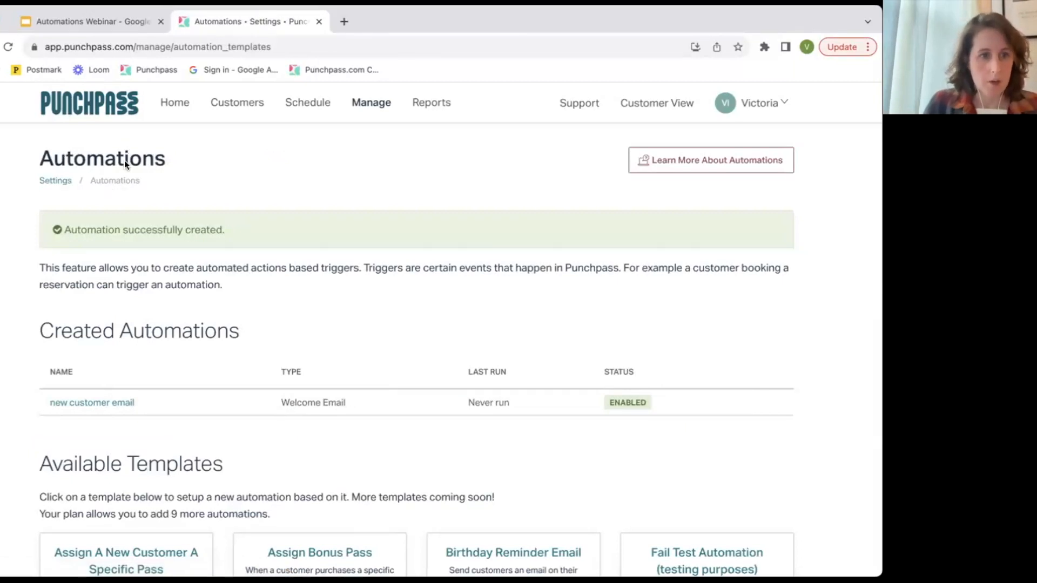
- Open the new customer email automation to review its settings, and open its linked email template for editing
scroll(301, 369, down, 2)
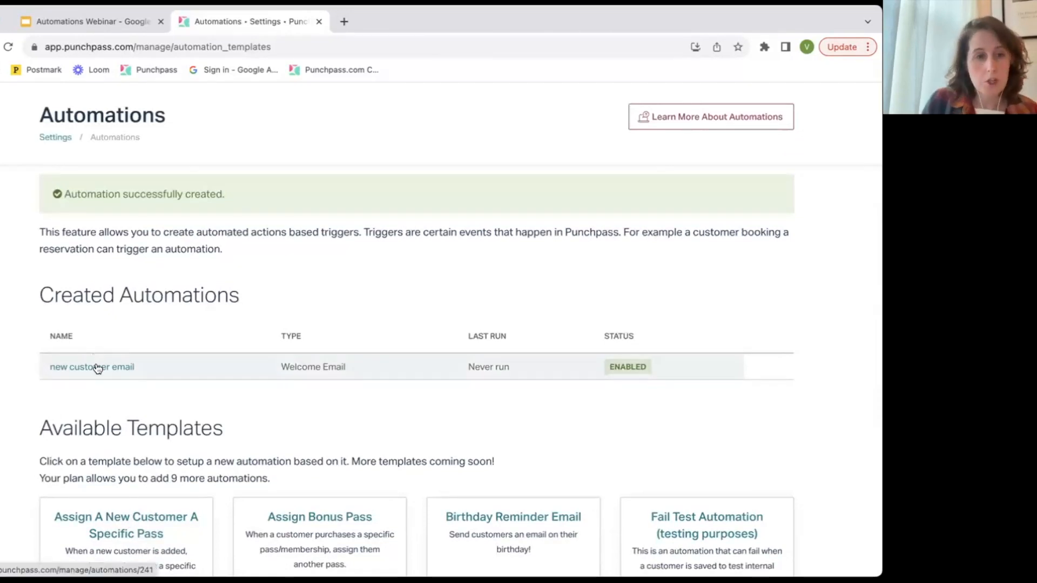
click(77, 368)
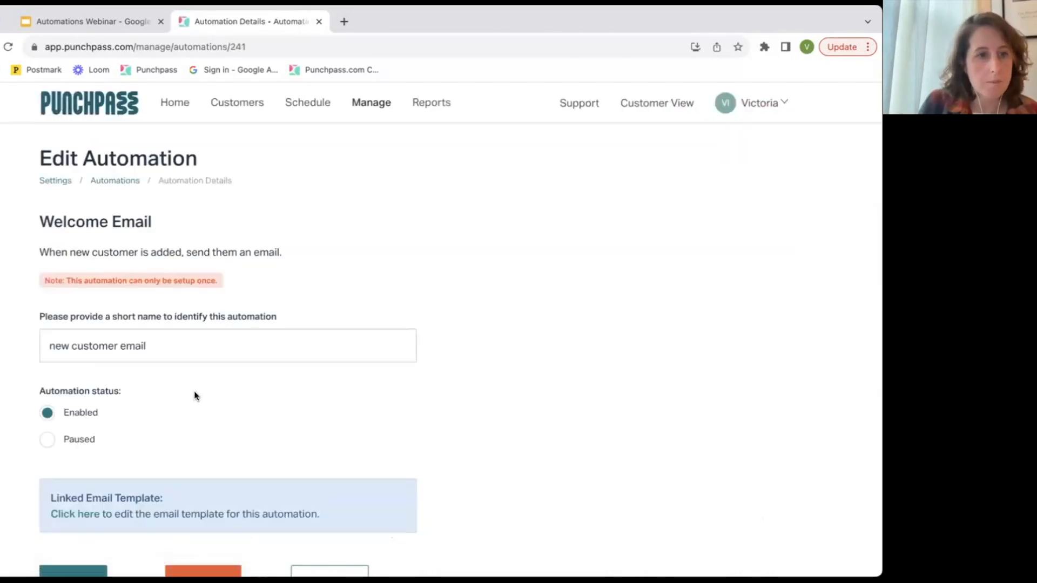
scroll(193, 391, down, 3)
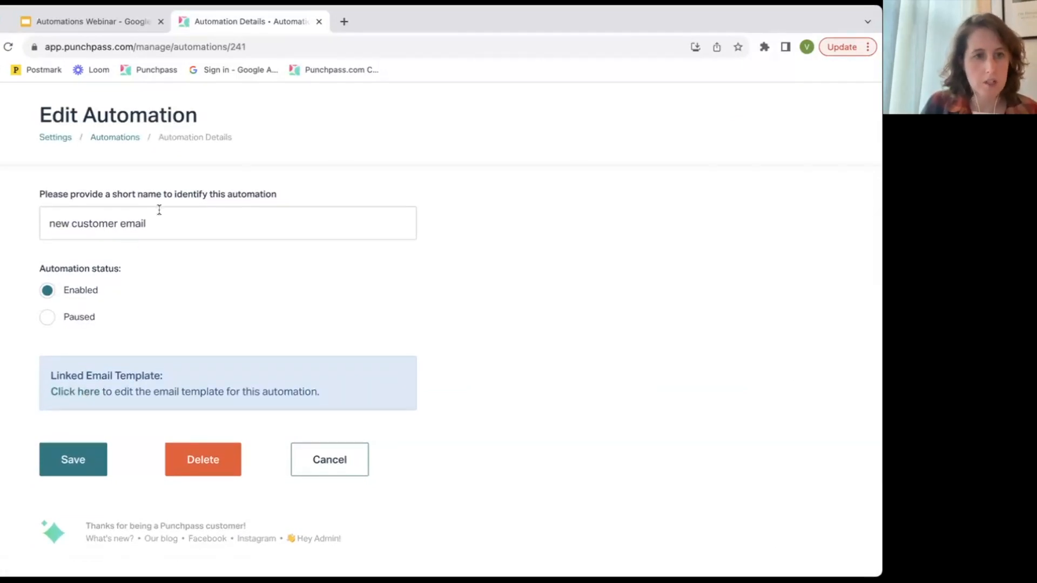
scroll(160, 238, up, 1)
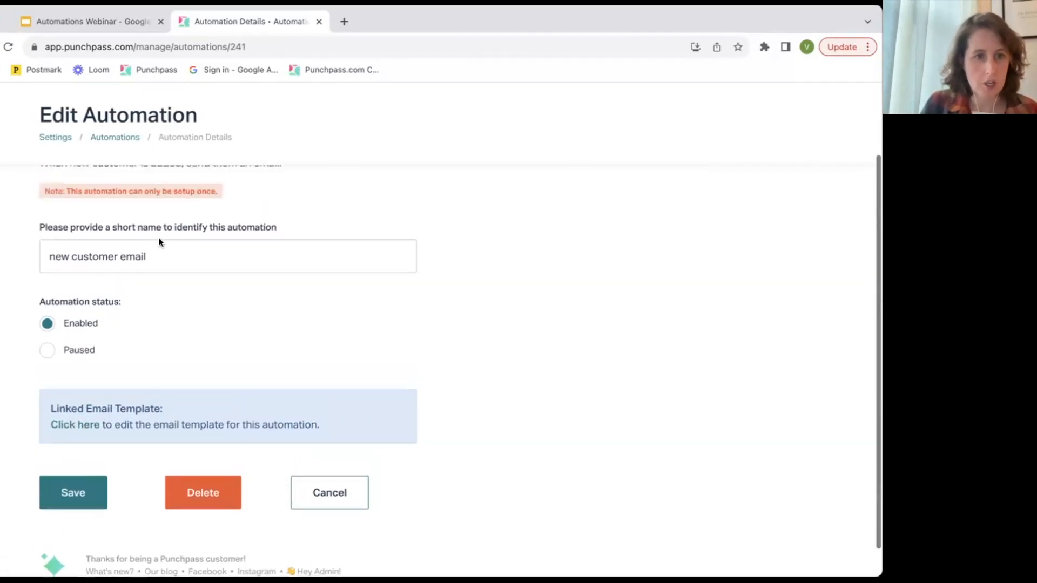
click(77, 430)
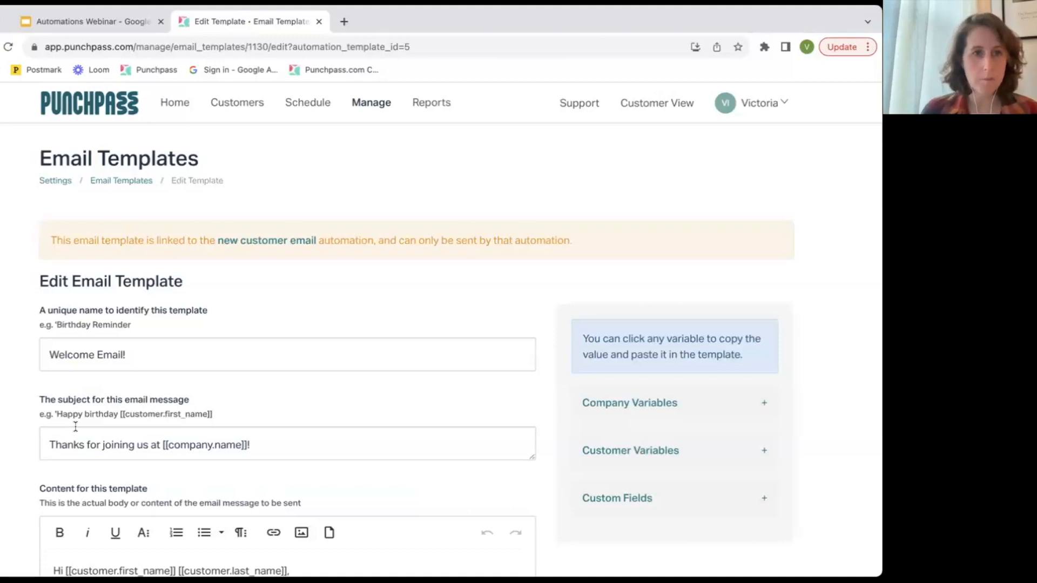
- Switch to the Automations Webinar presentation in Google Slides, start the slideshow and advance to the Email after Pass Purchase slide
click(94, 20)
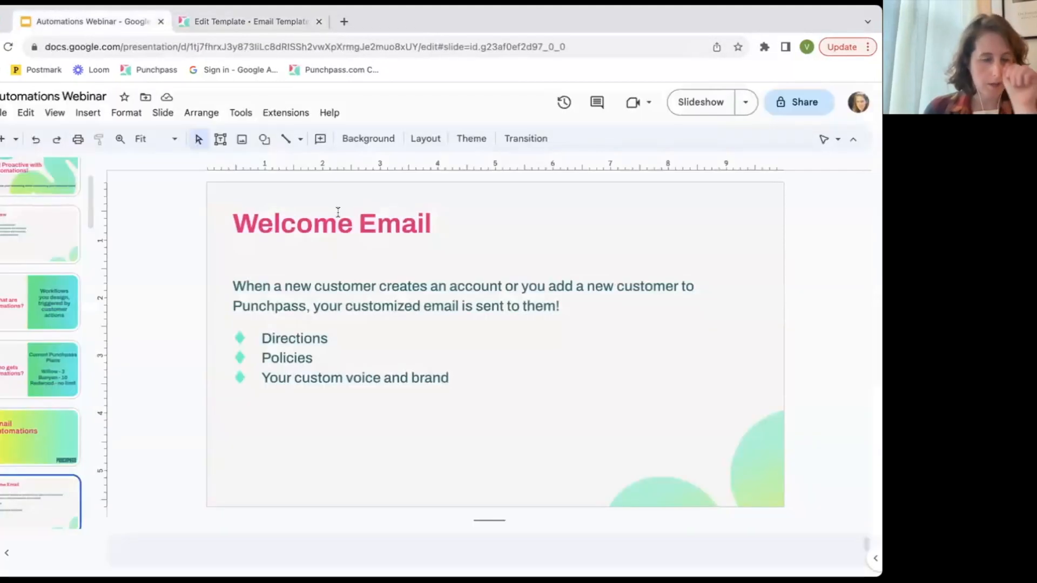
click(689, 102)
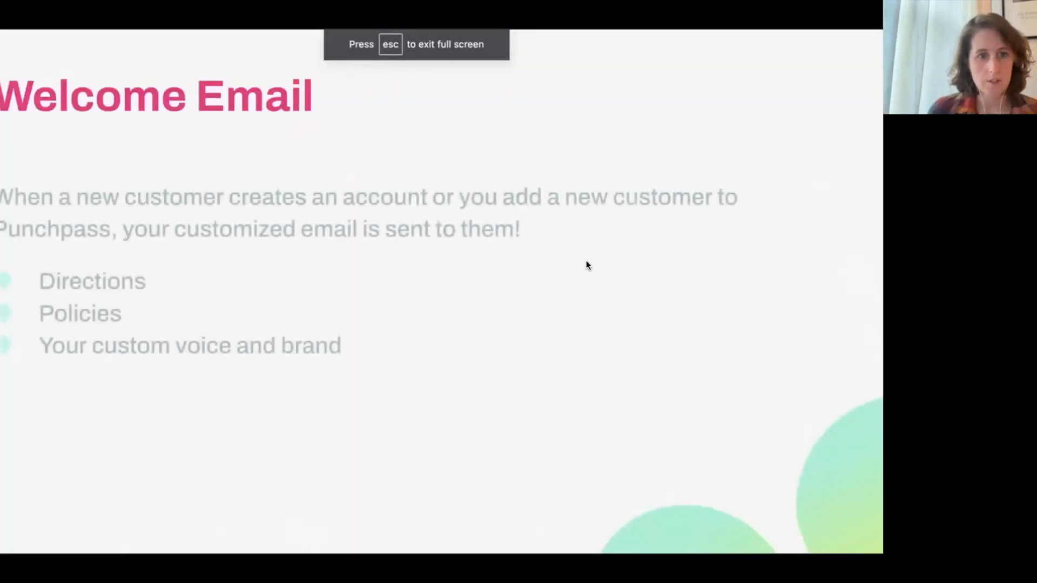
key(Right)
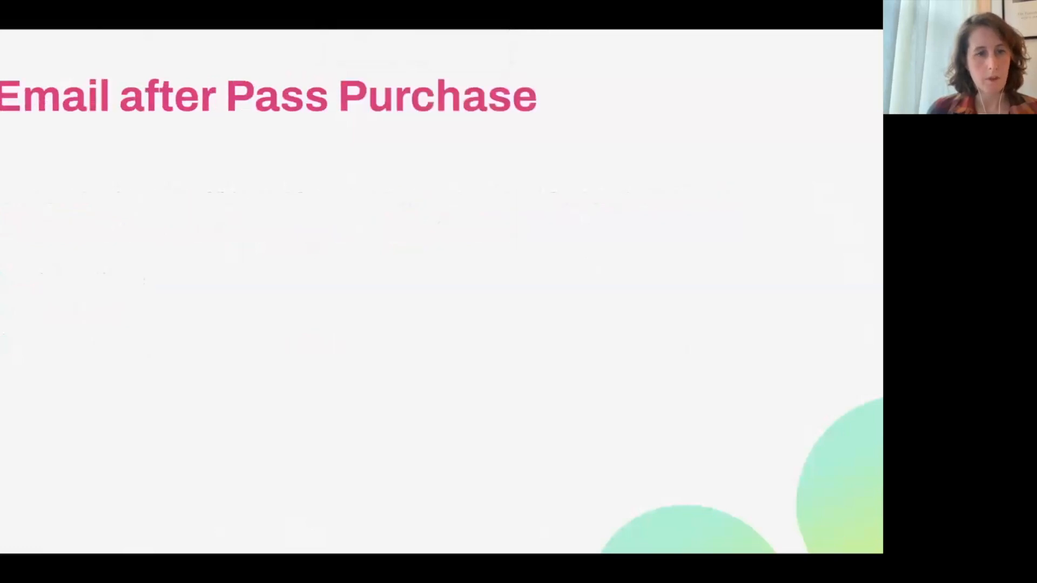